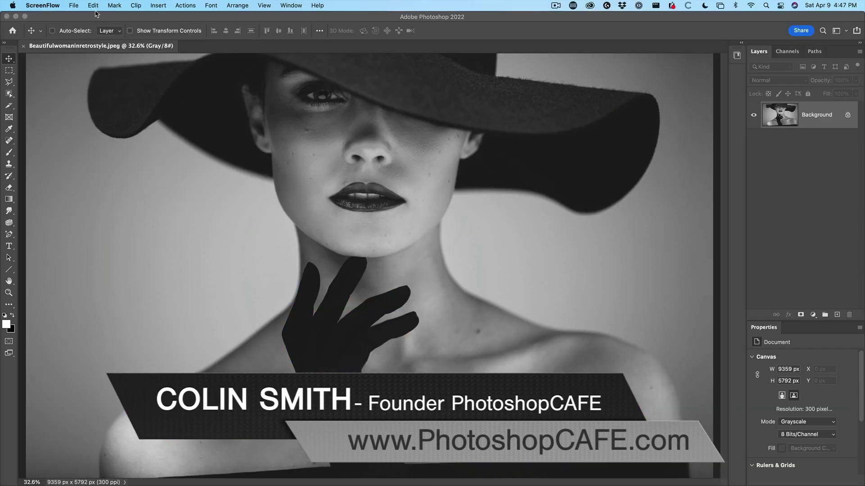
# - Change the image mode from Grayscale to RGB Color, keeping 8 Bits/Channel
pyautogui.click(99, 18)
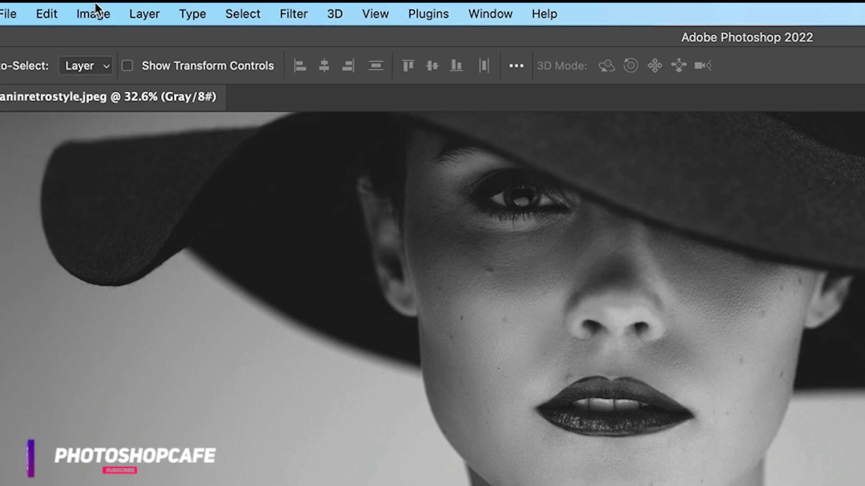
pyautogui.click(96, 8)
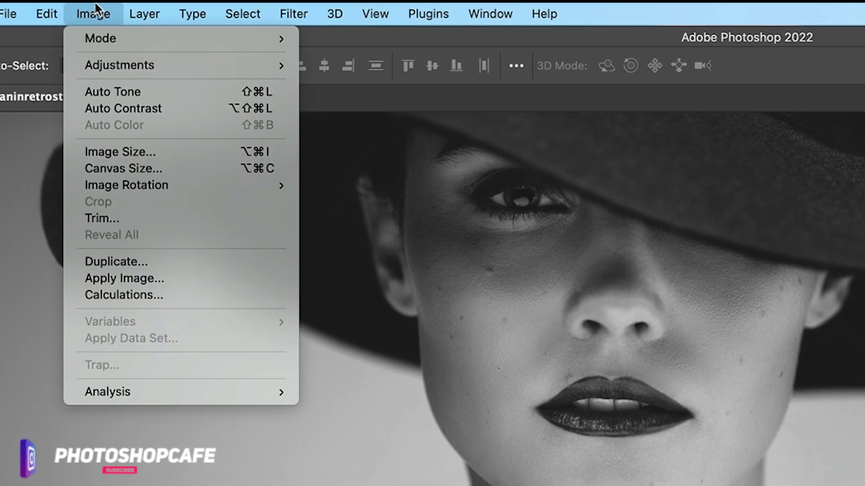
pyautogui.moveTo(106, 33)
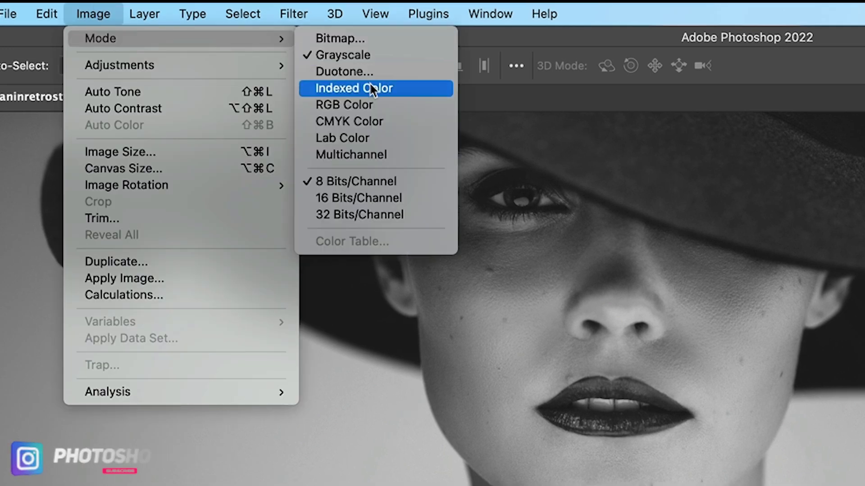
pyautogui.click(386, 103)
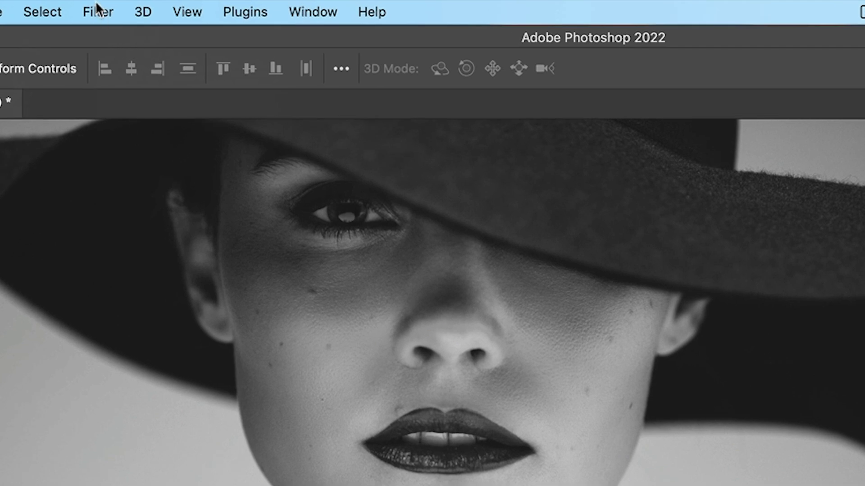
# - Turn on the Colorize filter in Neural Filters
pyautogui.click(97, 10)
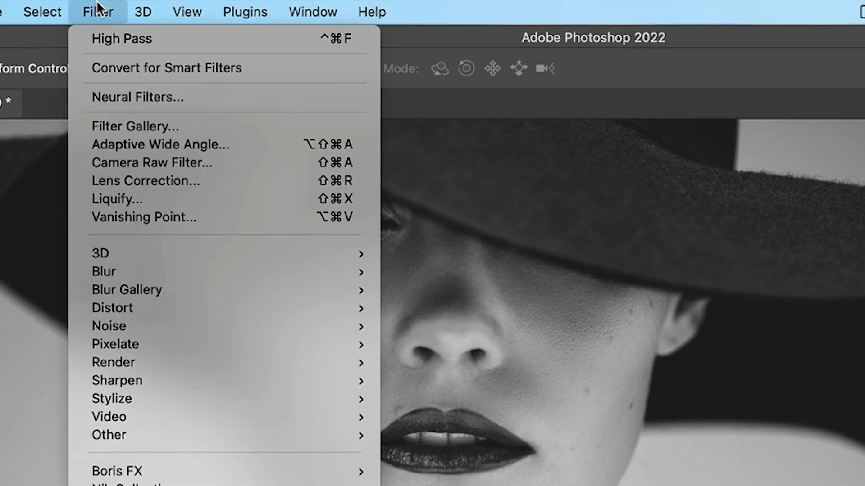
pyautogui.click(104, 95)
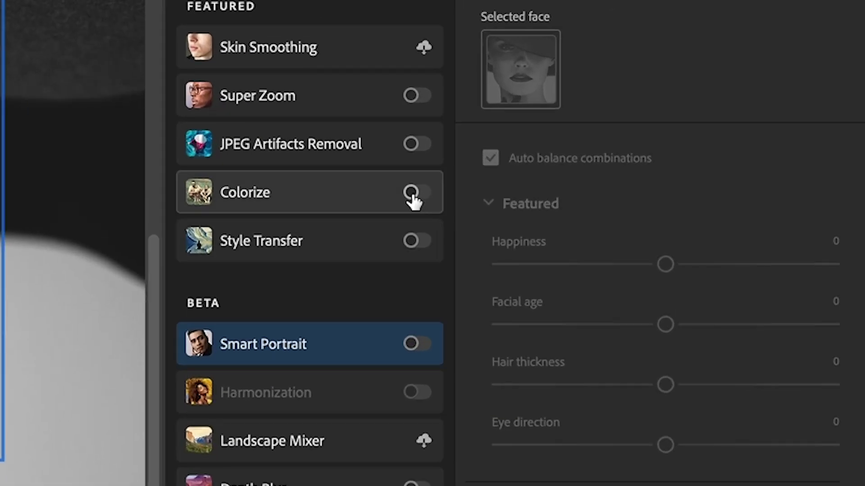
pyautogui.click(675, 173)
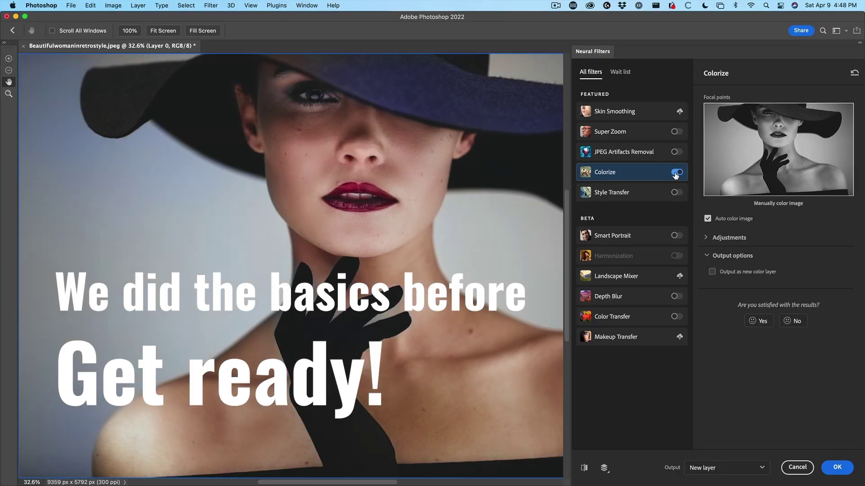
# - Zoom the preview out and place a colour focal point on the hat
pyautogui.keyDown('alt'); pyautogui.click(405, 130); pyautogui.keyUp('alt')
pyautogui.moveTo(402, 135); pyautogui.dragTo(402, 136)
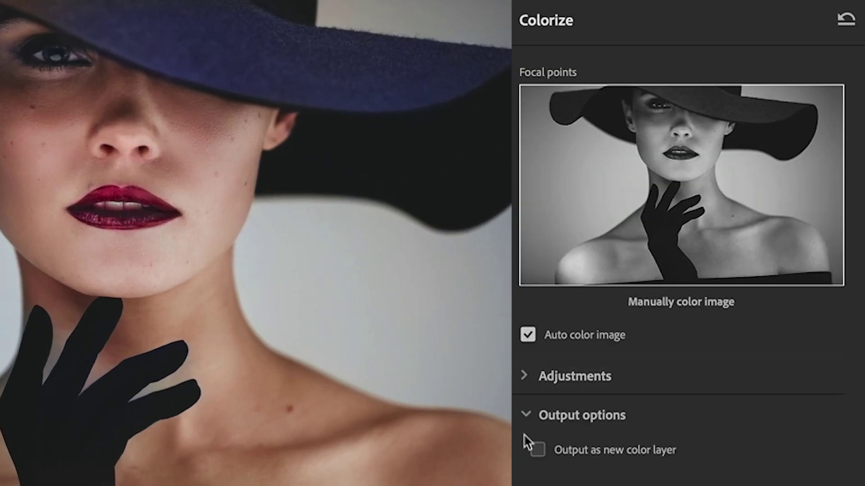
pyautogui.click(713, 101)
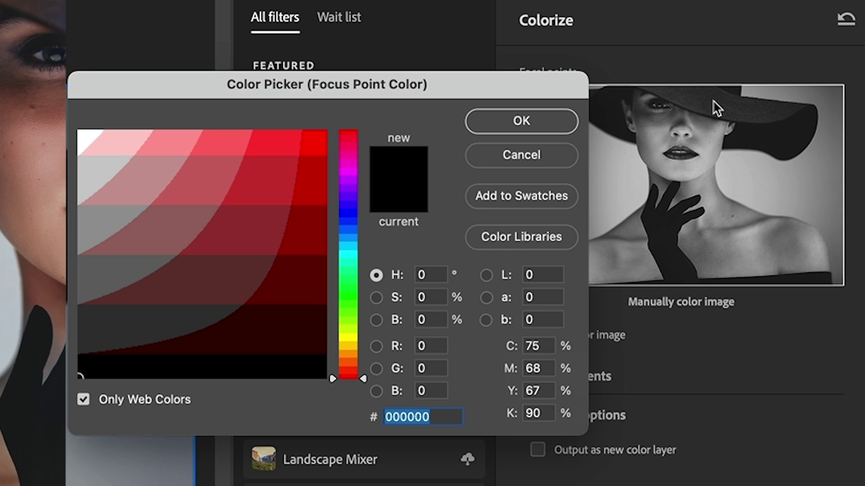
# - Set the hat focal point's colour to dark green 295710
pyautogui.click(83, 400)
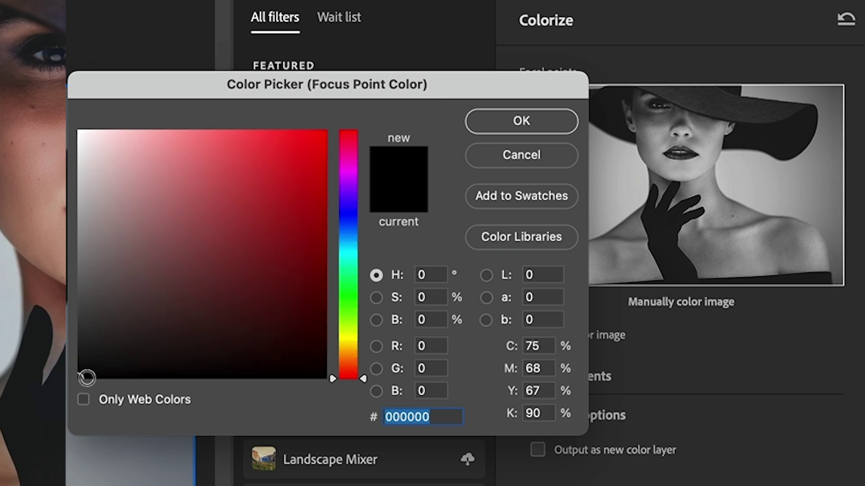
pyautogui.click(539, 125)
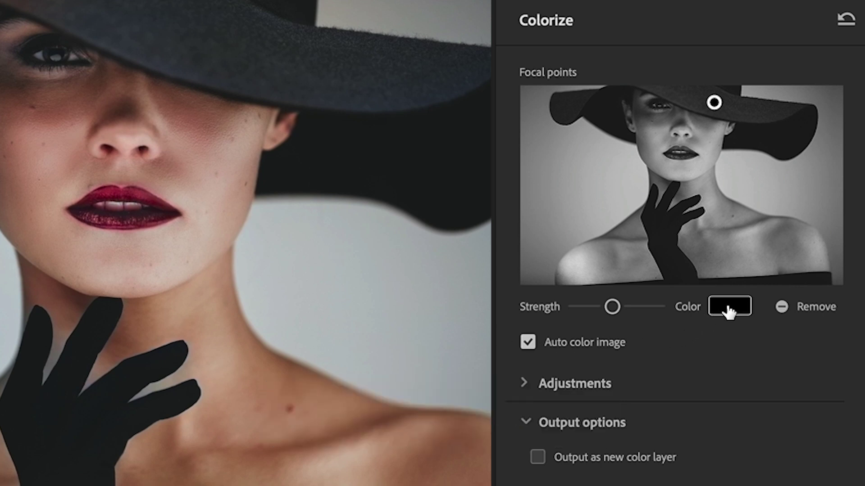
pyautogui.click(728, 310)
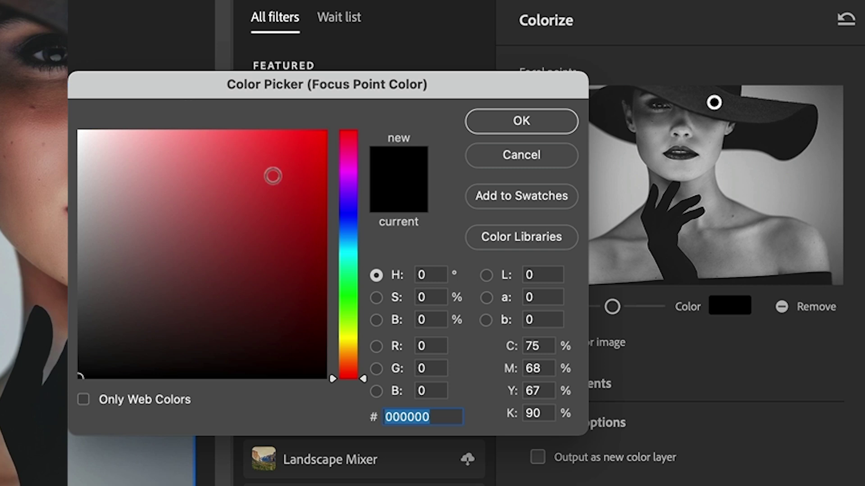
pyautogui.moveTo(353, 319); pyautogui.dragTo(349, 311)
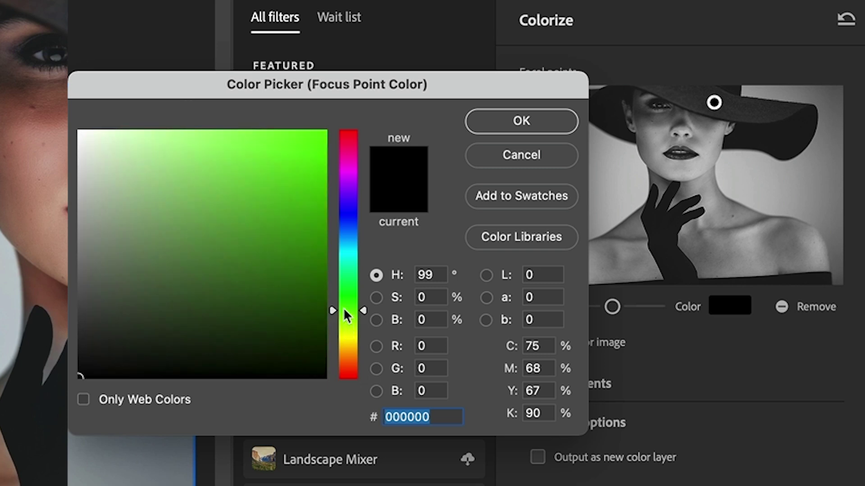
pyautogui.moveTo(279, 300)
pyautogui.mouseDown()
pyautogui.moveTo(267, 299)
pyautogui.moveTo(280, 294)
pyautogui.mouseUp()
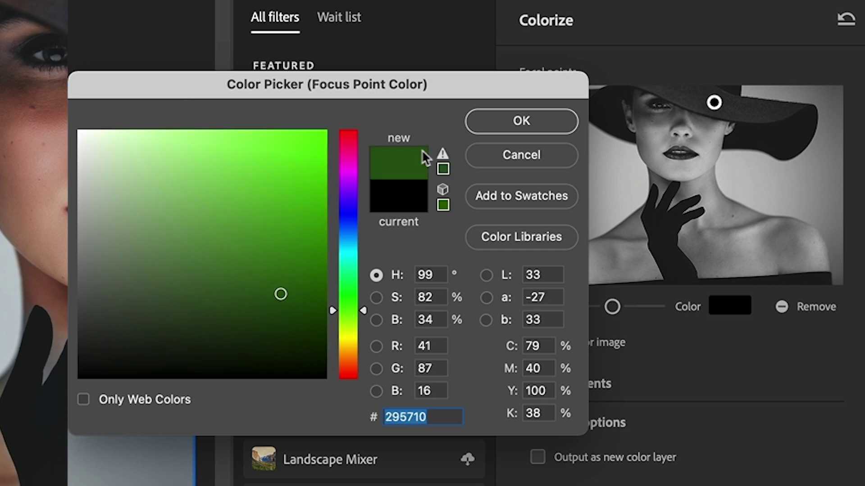
pyautogui.click(523, 125)
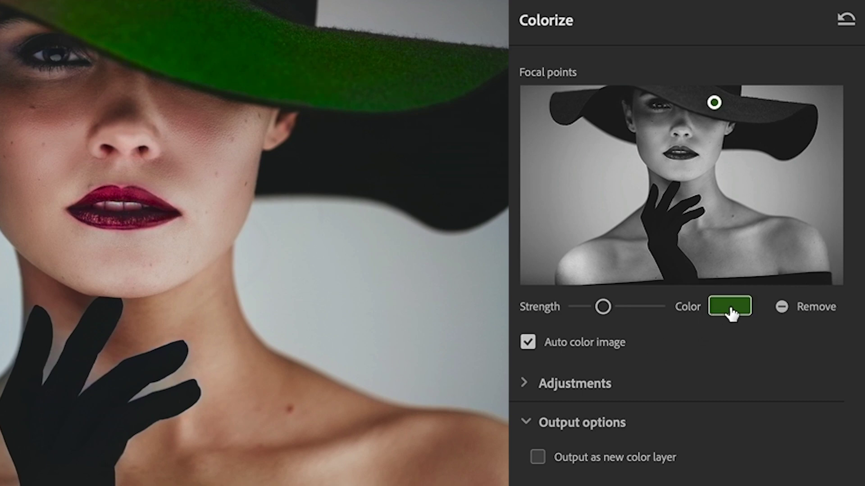
# - Reduce the hat green's saturation to a muted 375327
pyautogui.click(730, 308)
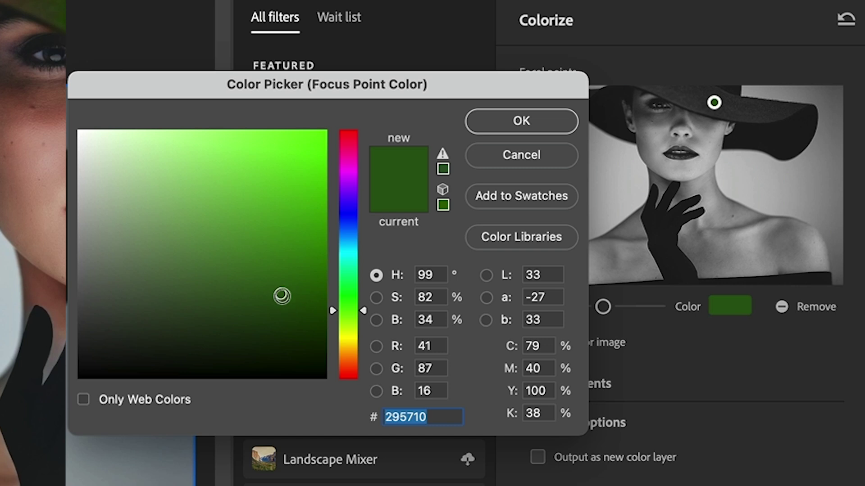
pyautogui.moveTo(283, 296); pyautogui.dragTo(172, 305)
pyautogui.click(543, 120)
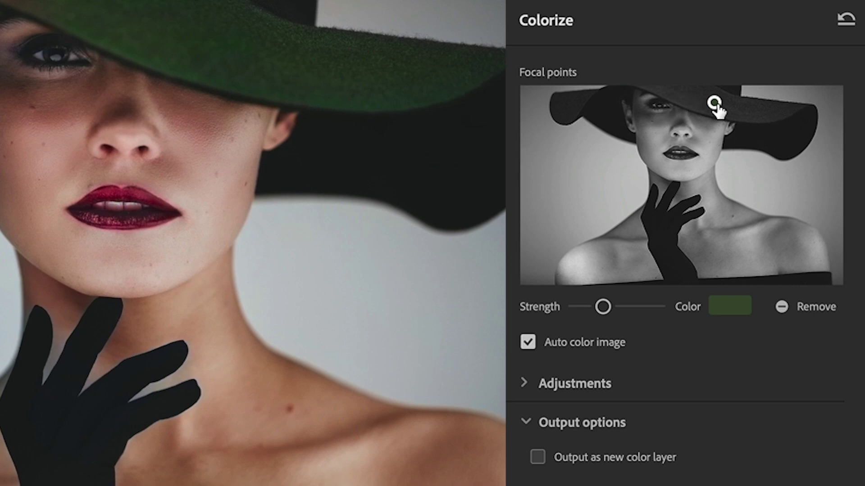
# - Add focal points on the left hat brim and the background, colouring the background light blue
pyautogui.click(566, 105)
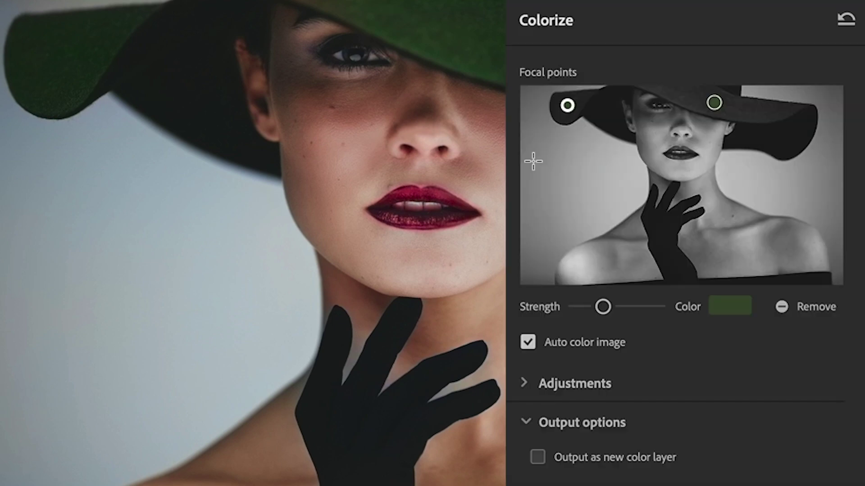
pyautogui.click(535, 161)
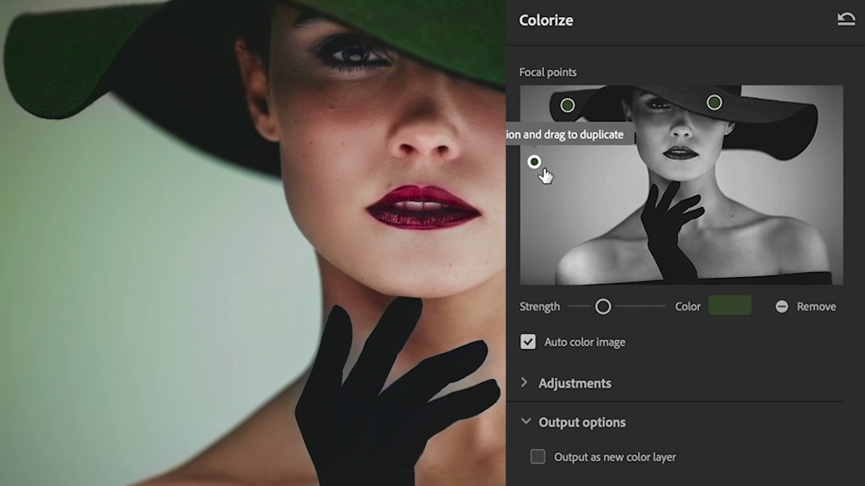
pyautogui.click(728, 308)
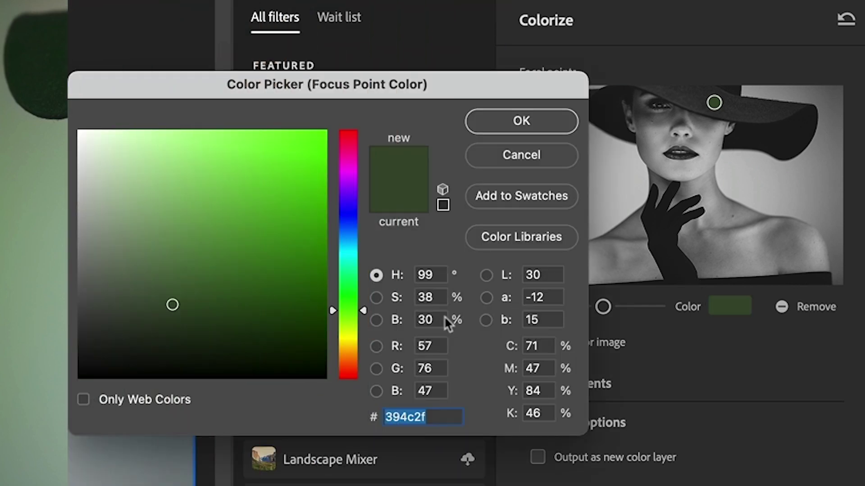
pyautogui.moveTo(363, 311); pyautogui.dragTo(363, 237)
pyautogui.click(298, 145)
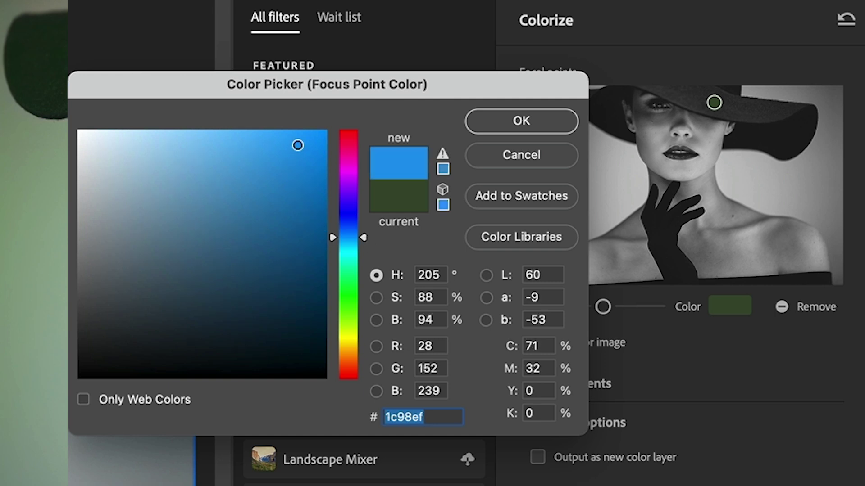
pyautogui.moveTo(257, 157); pyautogui.dragTo(203, 176)
pyautogui.click(518, 121)
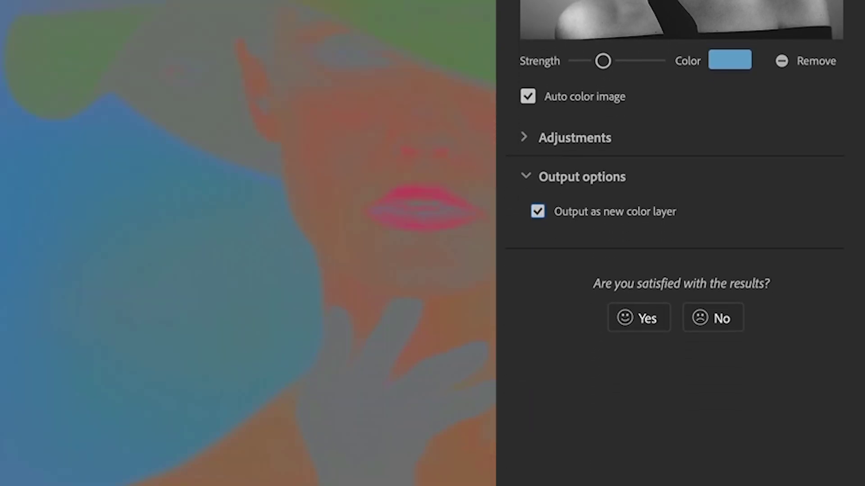
# - Apply Colorize as a new colour layer, toggle Layer 1 to compare, then select Background
pyautogui.click(809, 448)
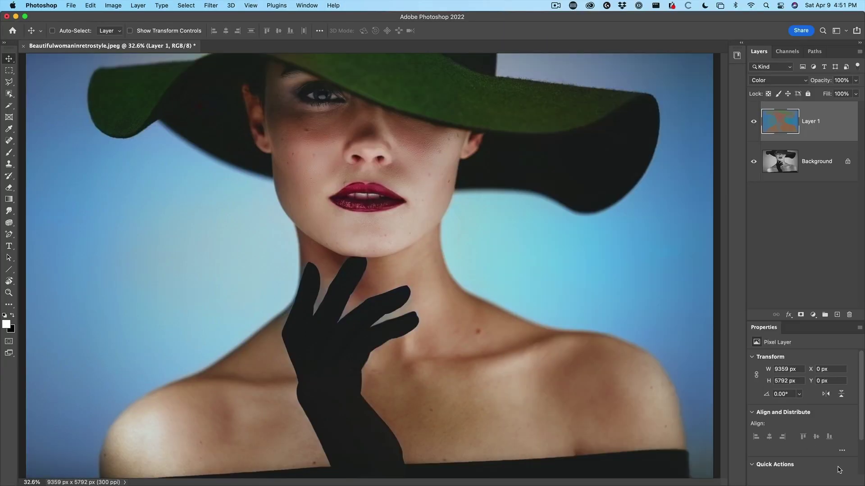
pyautogui.click(754, 121)
pyautogui.click(755, 122)
pyautogui.hotkey('shift', 'w')
pyautogui.press('v')
pyautogui.click(780, 168)
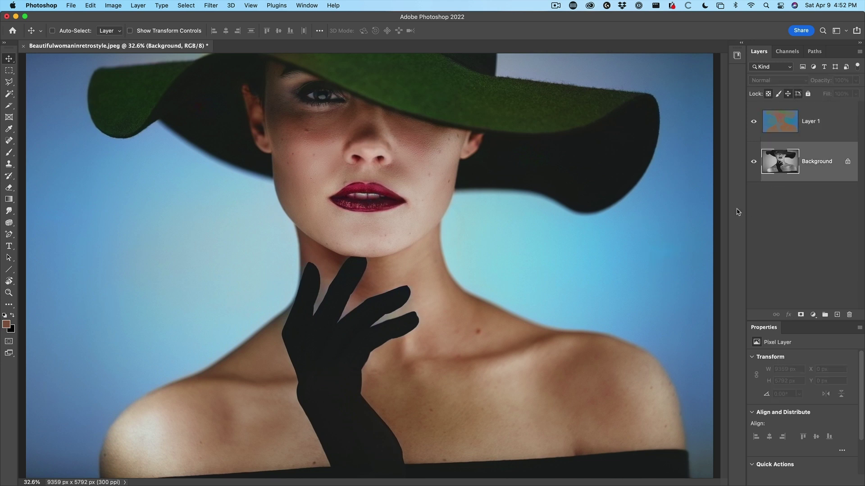
# - Magic Wand the glove at tolerance 6, invert, and paint neck-sampled skin tone on Layer 1
pyautogui.click(10, 94)
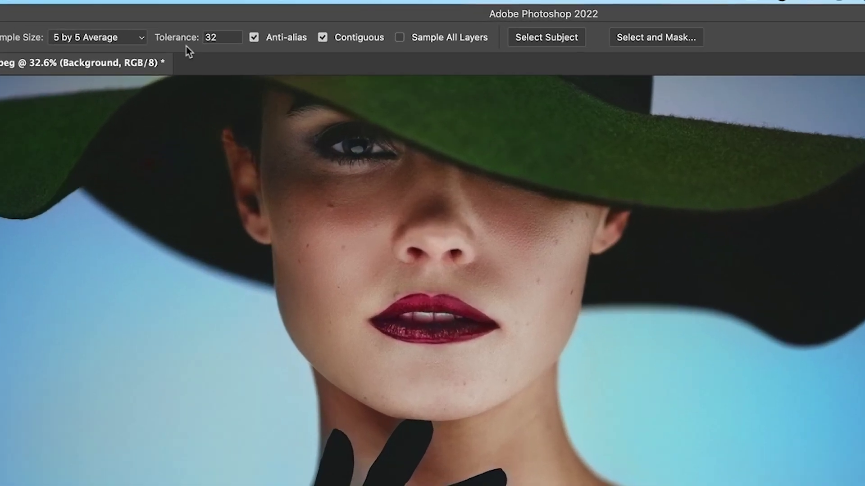
pyautogui.moveTo(216, 30); pyautogui.dragTo(206, 30)
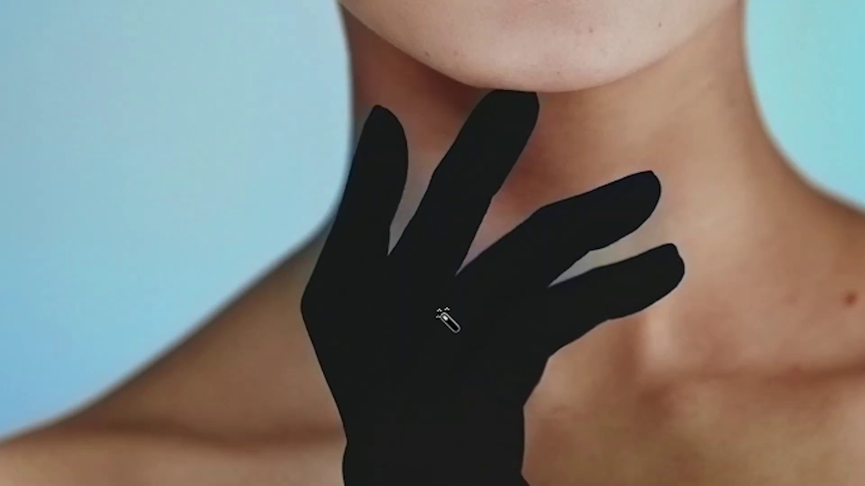
pyautogui.click(444, 318)
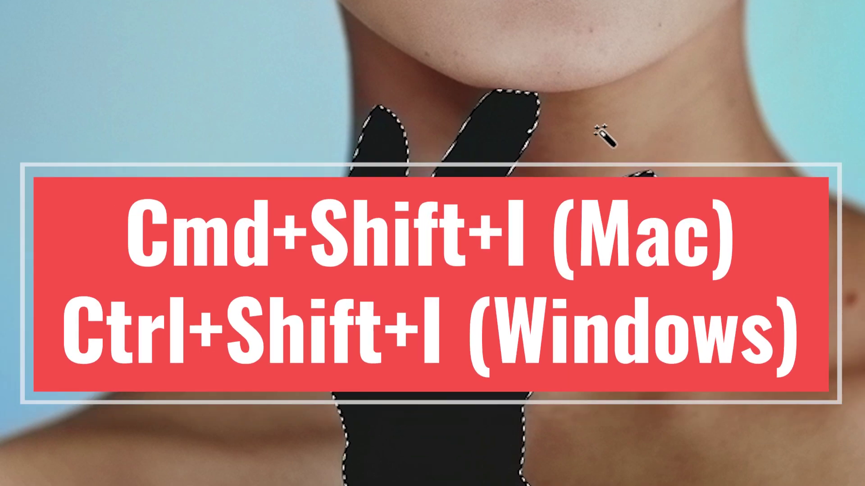
pyautogui.hotkey('ctrl', 'shift', 'i')
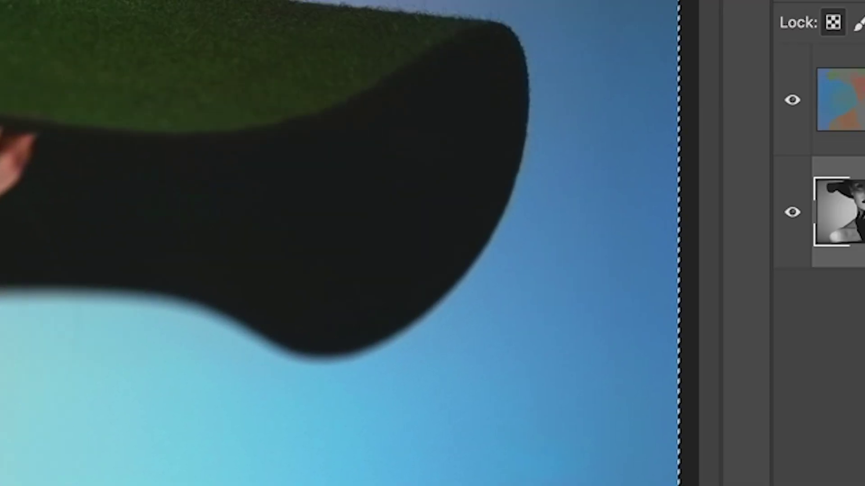
pyautogui.click(657, 243)
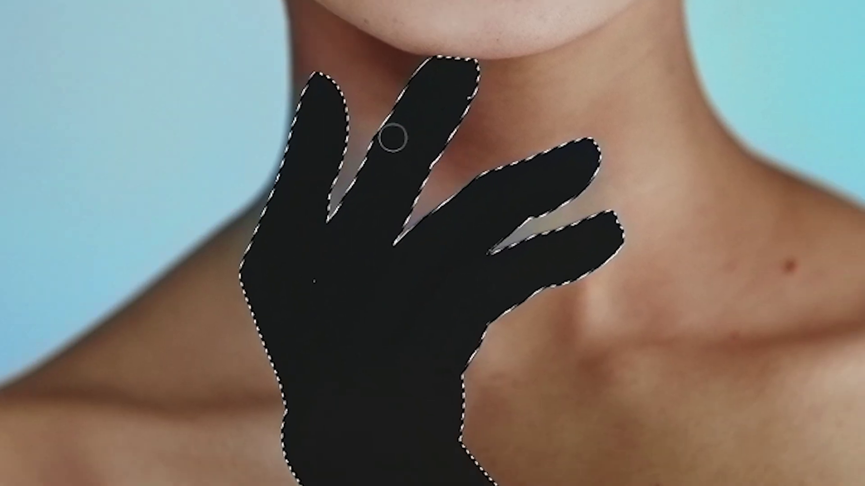
pyautogui.keyDown('alt'); pyautogui.click(368, 109); pyautogui.keyUp('alt')
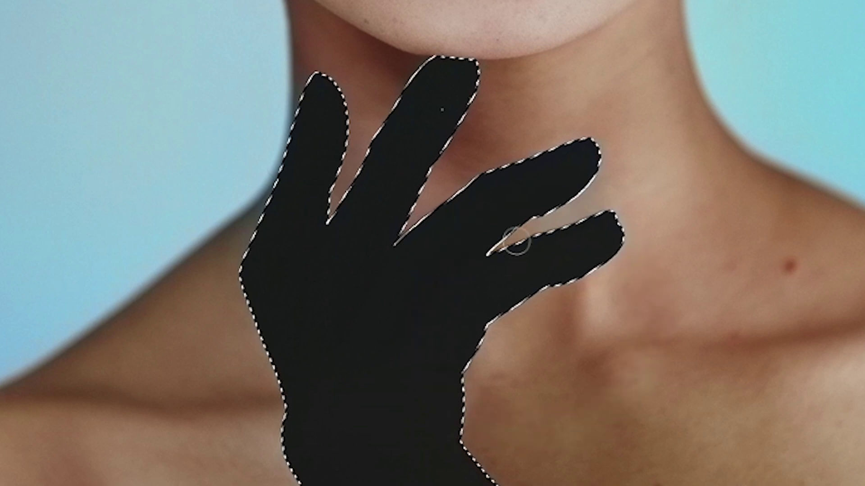
pyautogui.hotkey('ctrl', 'd')
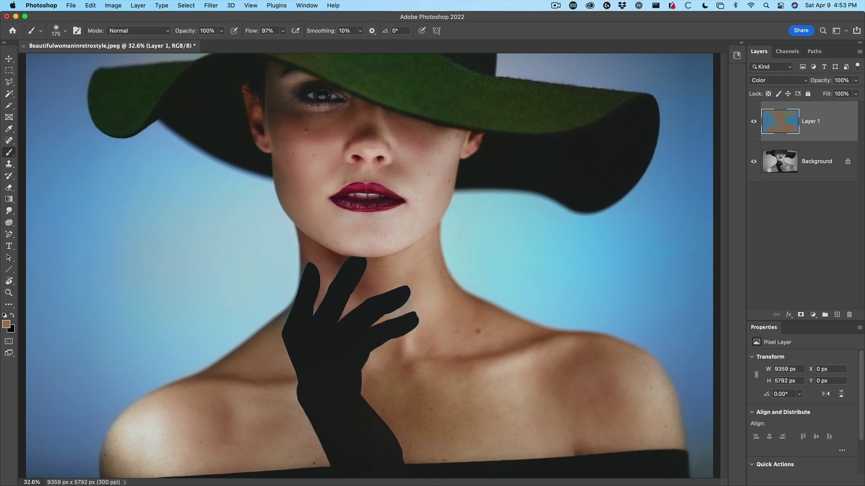
# - Zoom in on the mouth and set the foreground colour to pale near-neutral grey bbafb0
pyautogui.scroll(5, 406, 220)
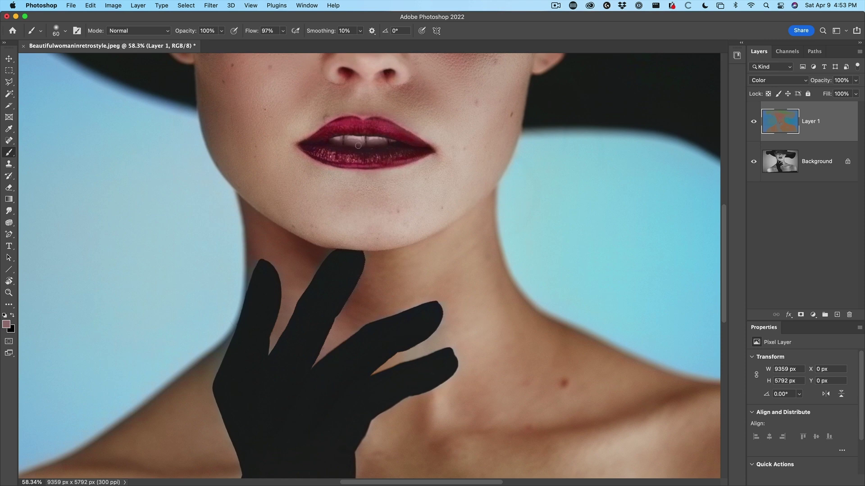
pyautogui.press('v')
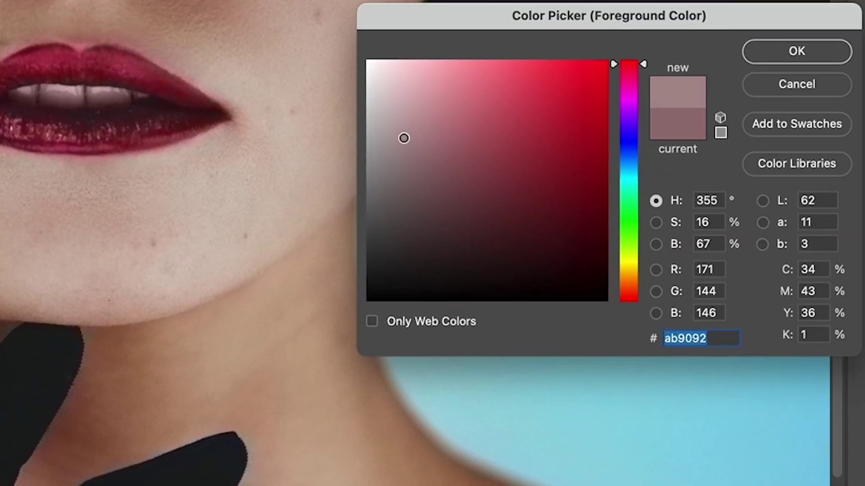
pyautogui.moveTo(404, 137); pyautogui.dragTo(369, 121)
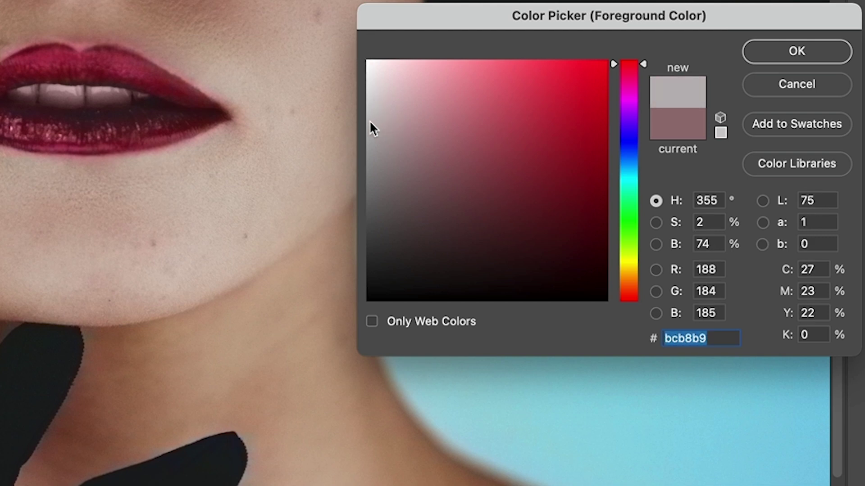
pyautogui.moveTo(377, 125); pyautogui.dragTo(382, 124)
pyautogui.click(757, 51)
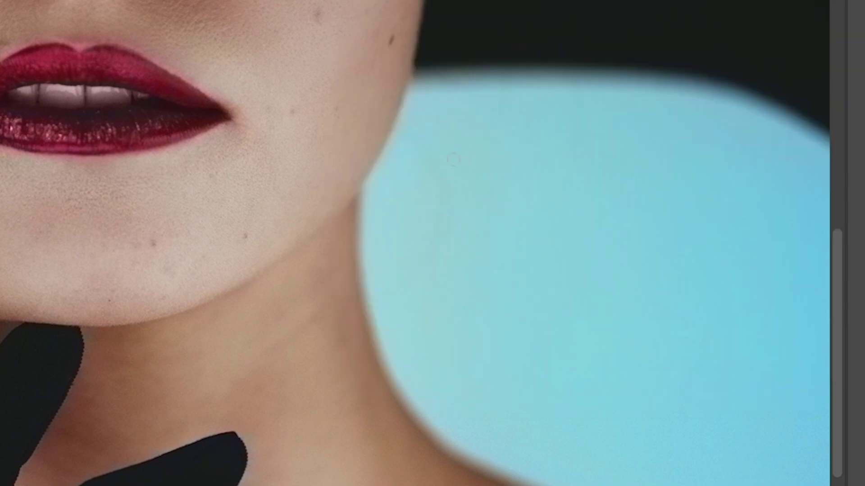